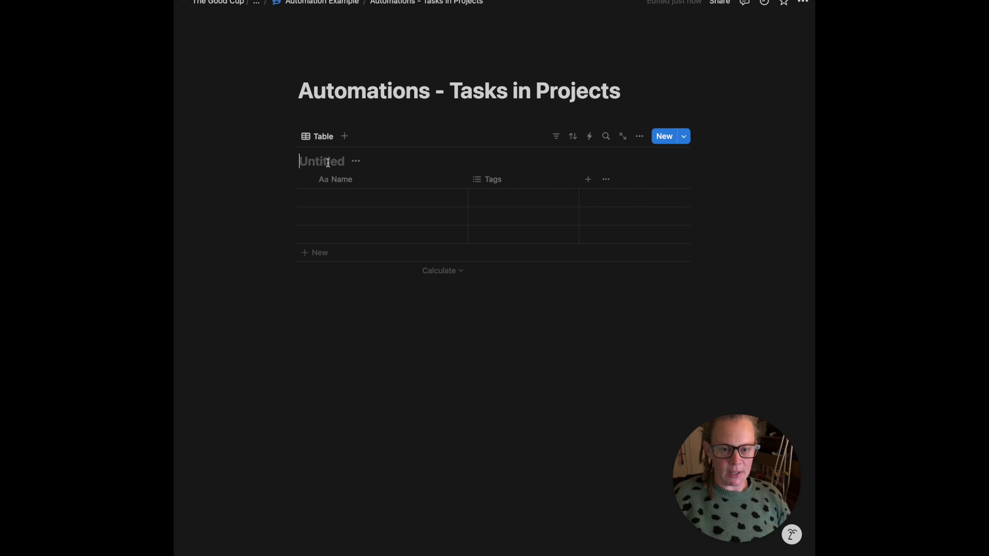
Step: Add a Task - Test database below Projects - Test and link the two with a relation shown on both databases
type("/")
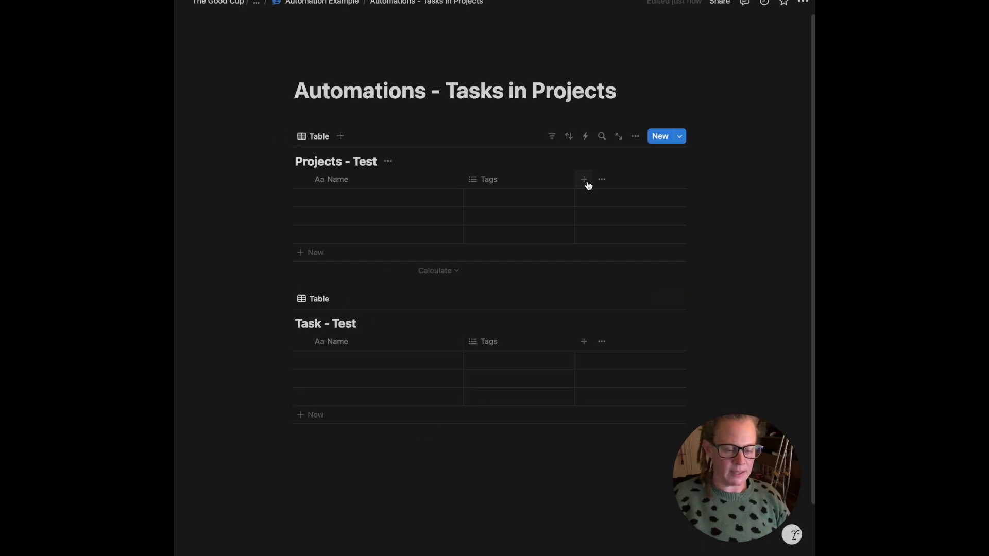
left_click(587, 182)
type("rel")
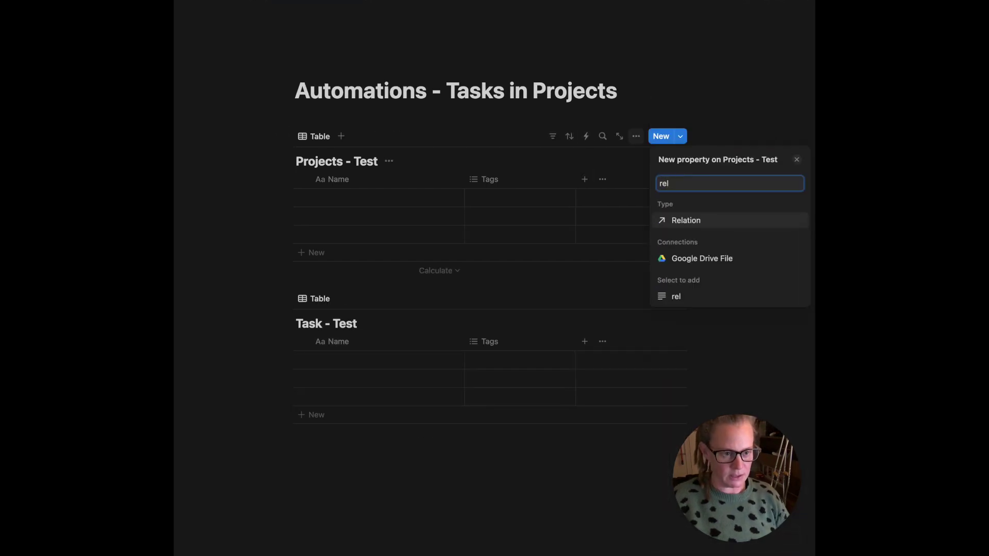
key("Return")
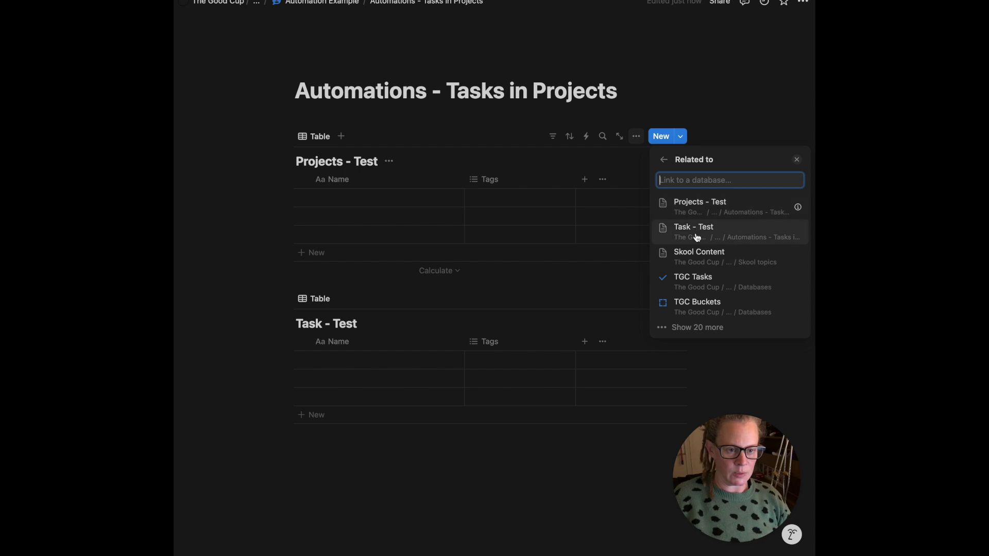
left_click(697, 234)
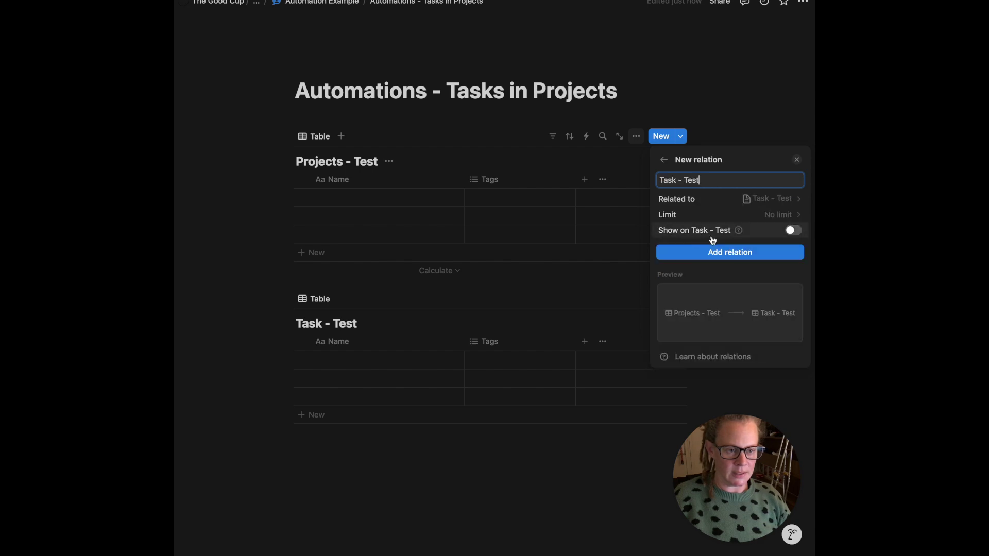
left_click(791, 231)
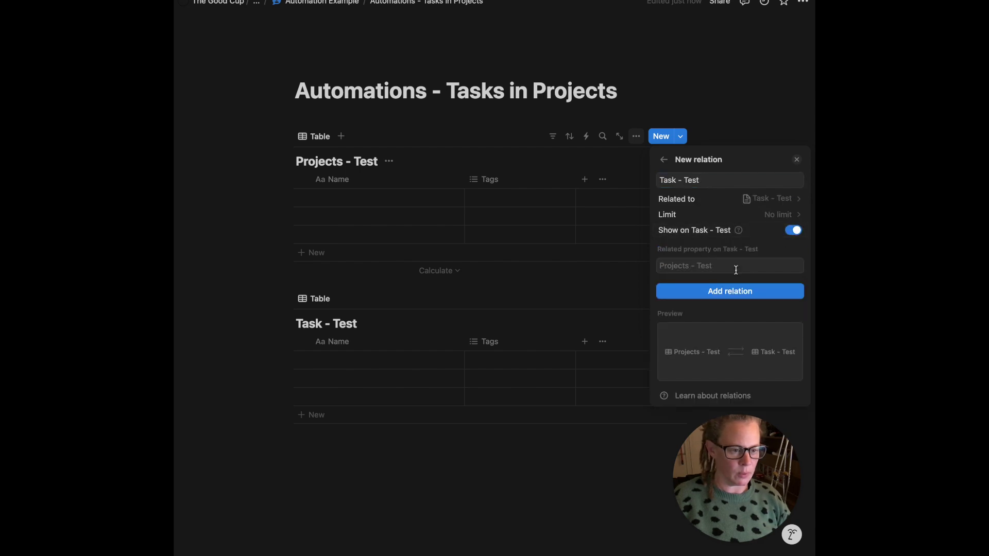
left_click(720, 292)
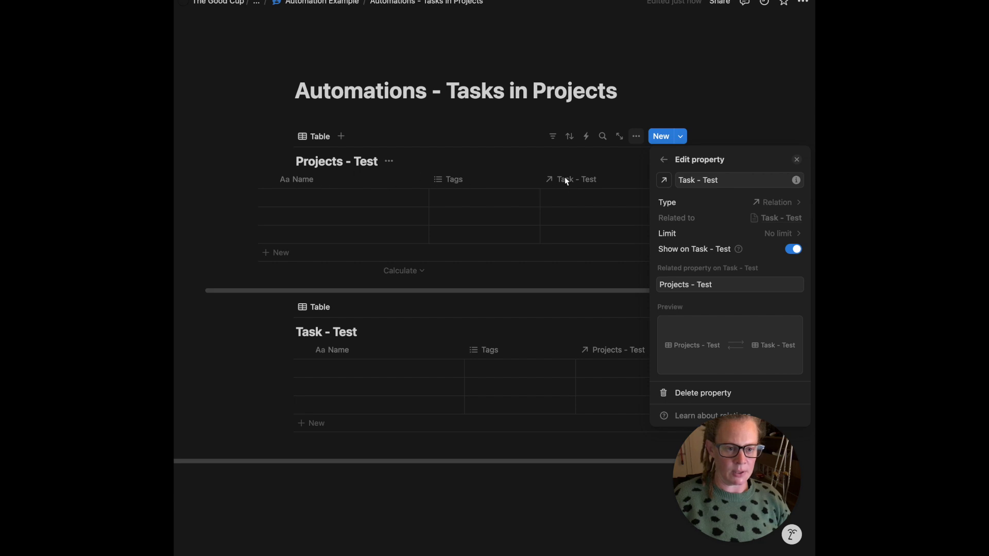
key("Escape")
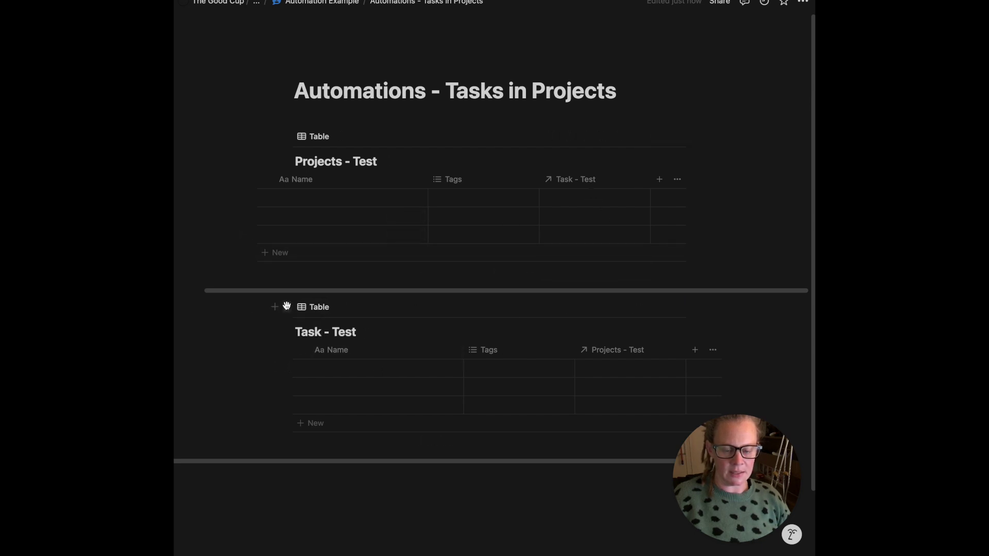
Step: Copy the link to the Task - Test table and paste it as a linked view into a new Projects - Test template
left_click(287, 306)
left_click(206, 286)
left_click(679, 136)
left_click(614, 214)
key("Return")
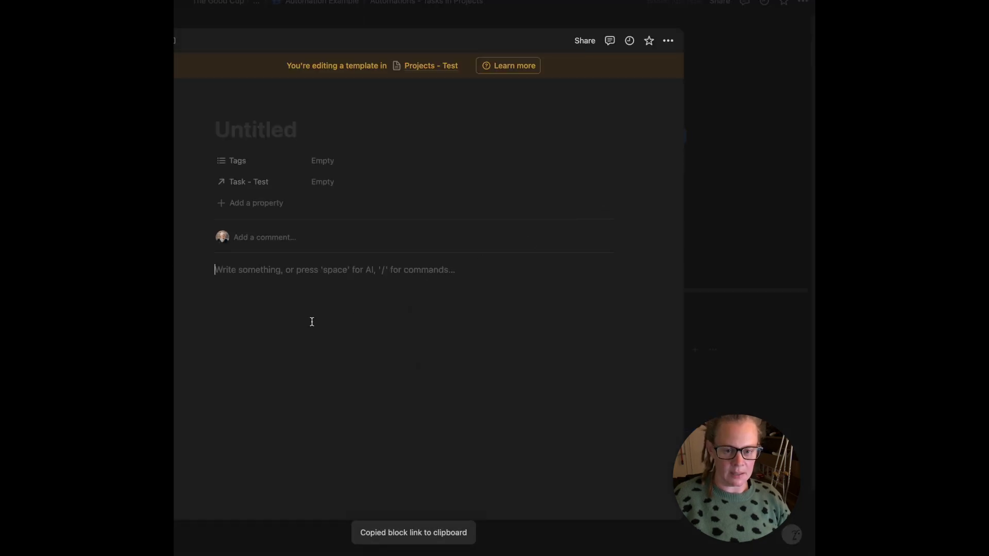
key("ctrl+v")
left_click(444, 318)
Step: Filter the template's linked task table to Projects - Test containing the Untitled template page, and save the filter for everyone
left_click(472, 274)
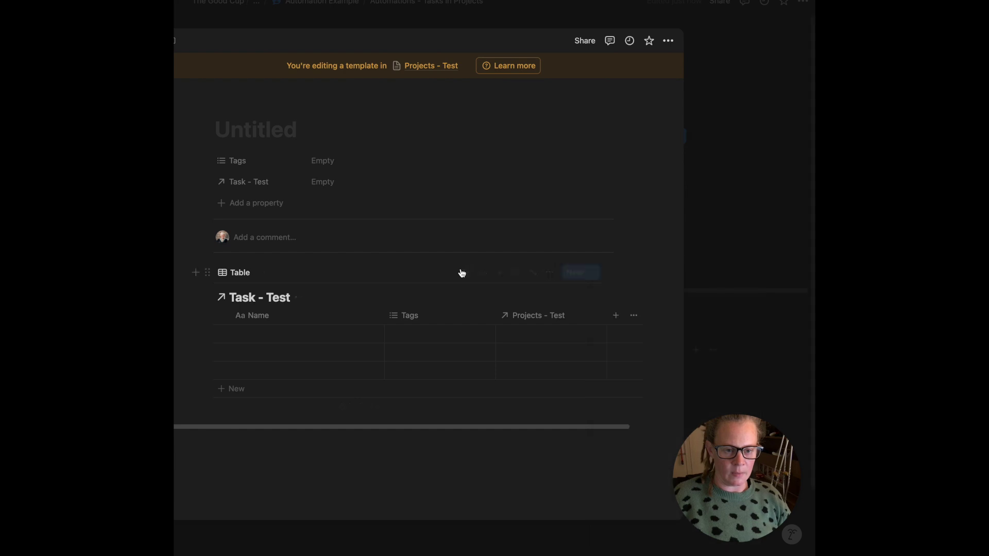
left_click(466, 273)
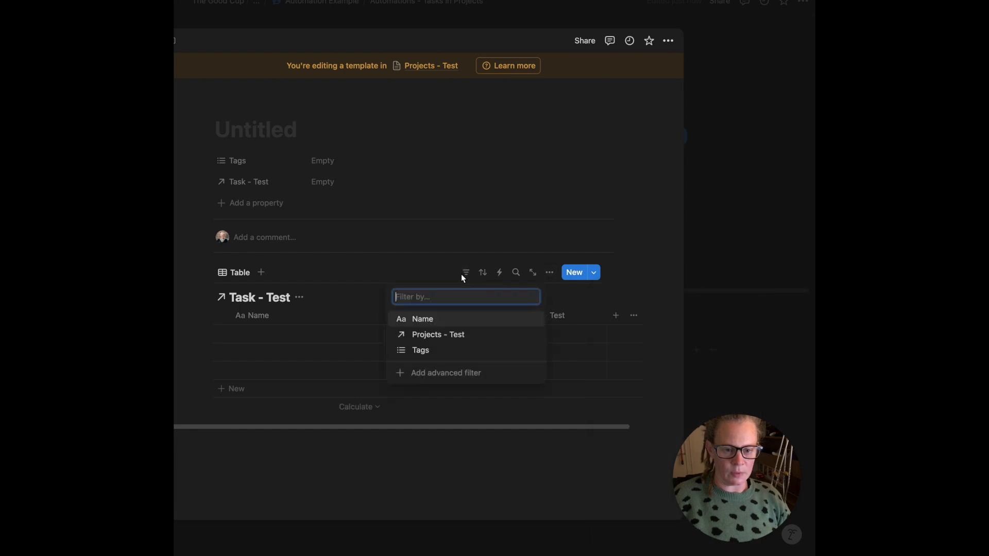
left_click(433, 339)
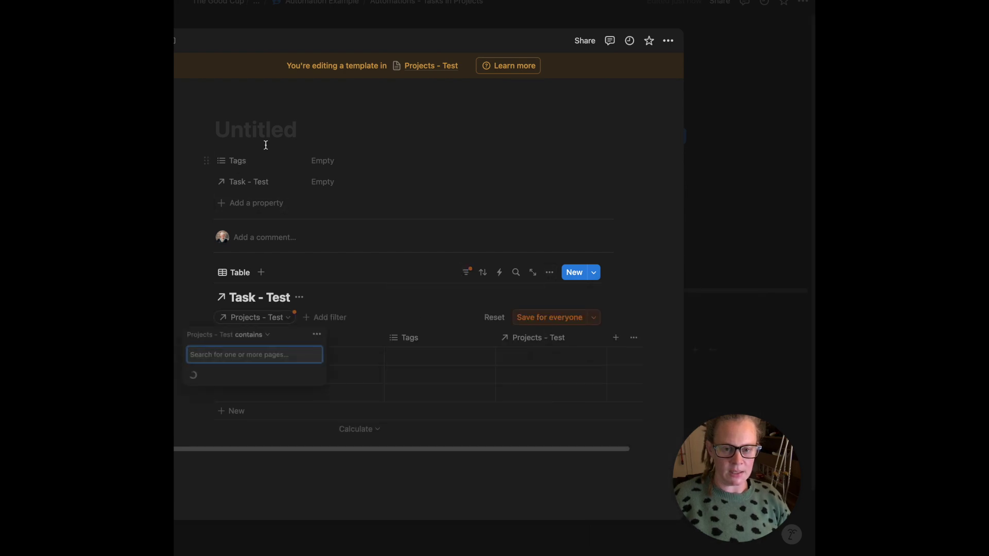
left_click(229, 377)
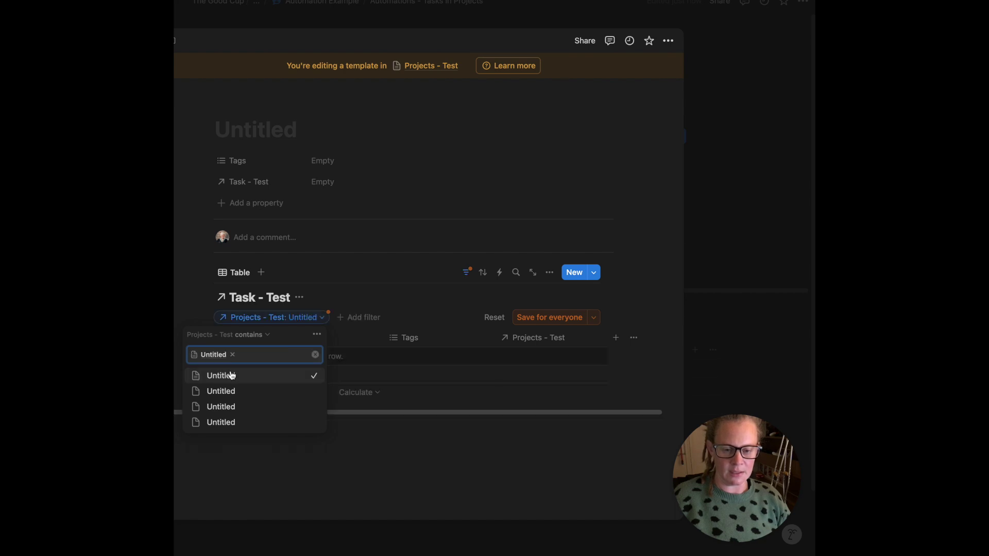
left_click(530, 318)
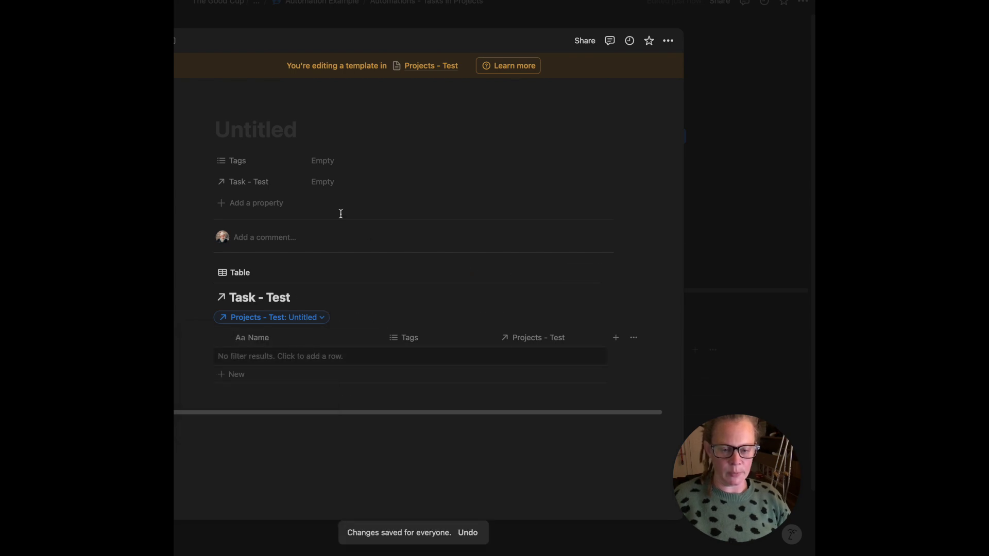
Step: Set the Untitled template as the default for all views in Projects - Test
left_click(687, 136)
left_click(686, 137)
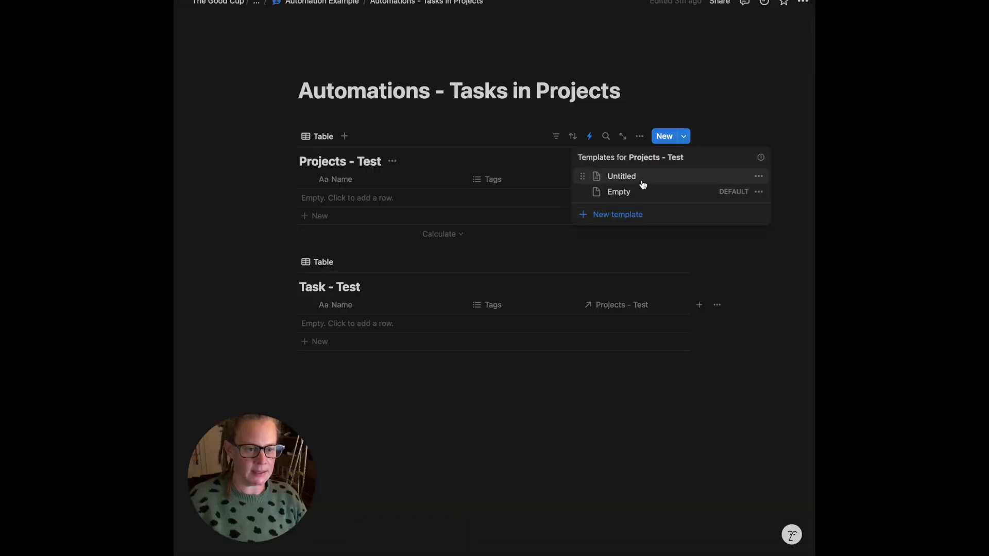
left_click(758, 177)
left_click(664, 161)
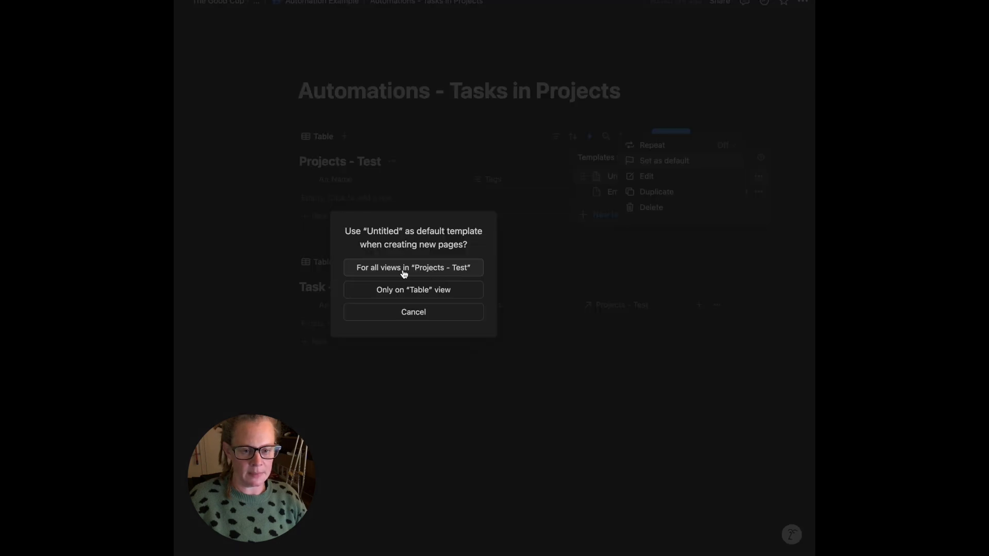
left_click(393, 268)
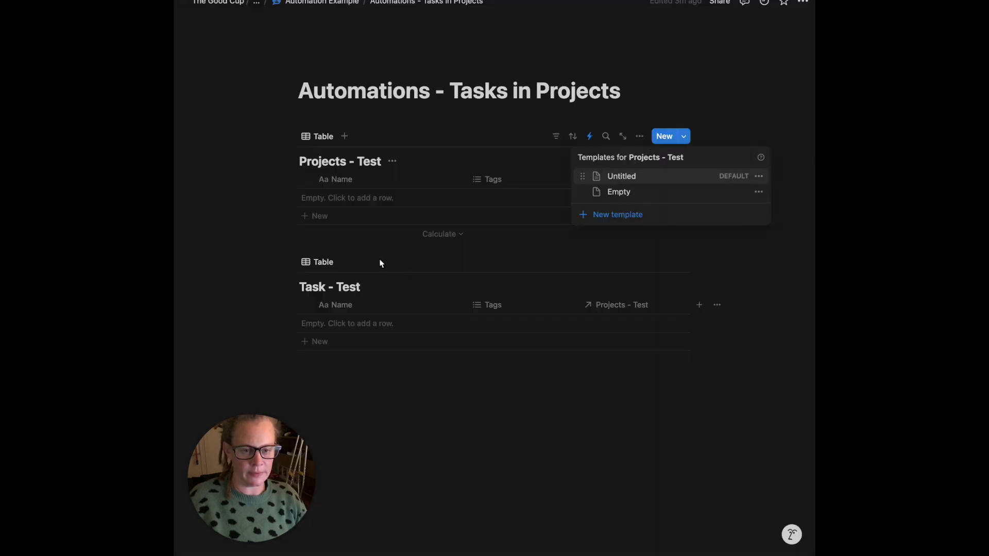
left_click(512, 234)
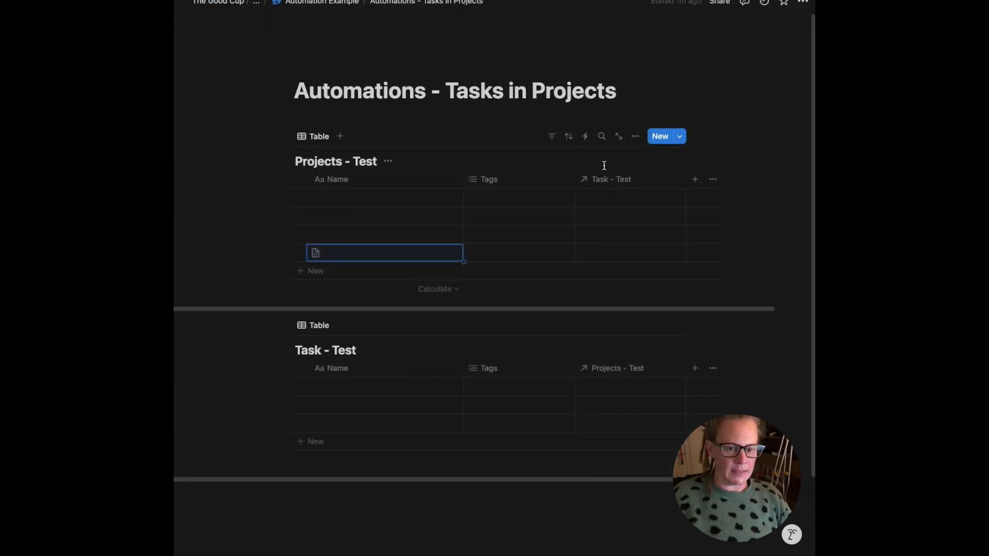
Step: Start a new automation for Projects - Test named New Clients, triggered when a page is added
left_click(637, 138)
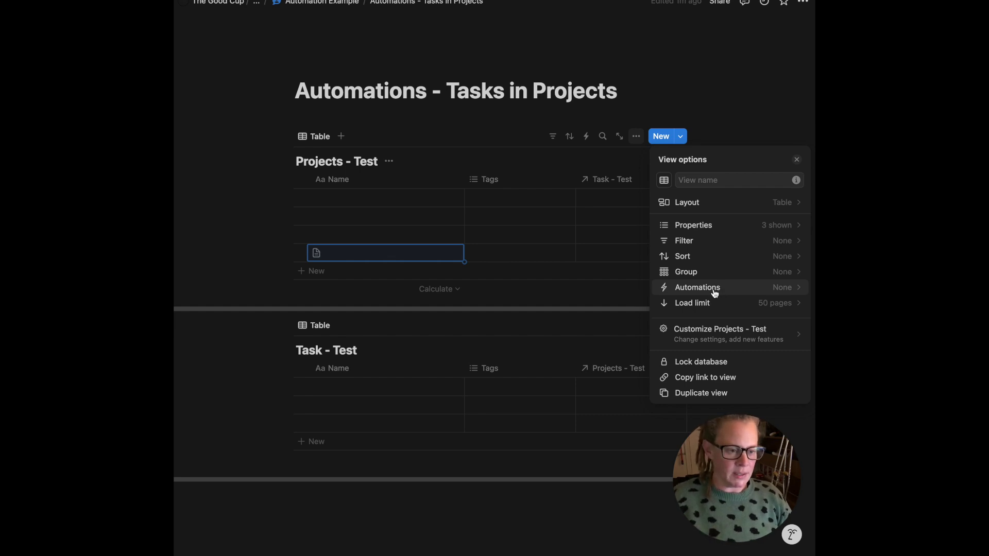
left_click(718, 290)
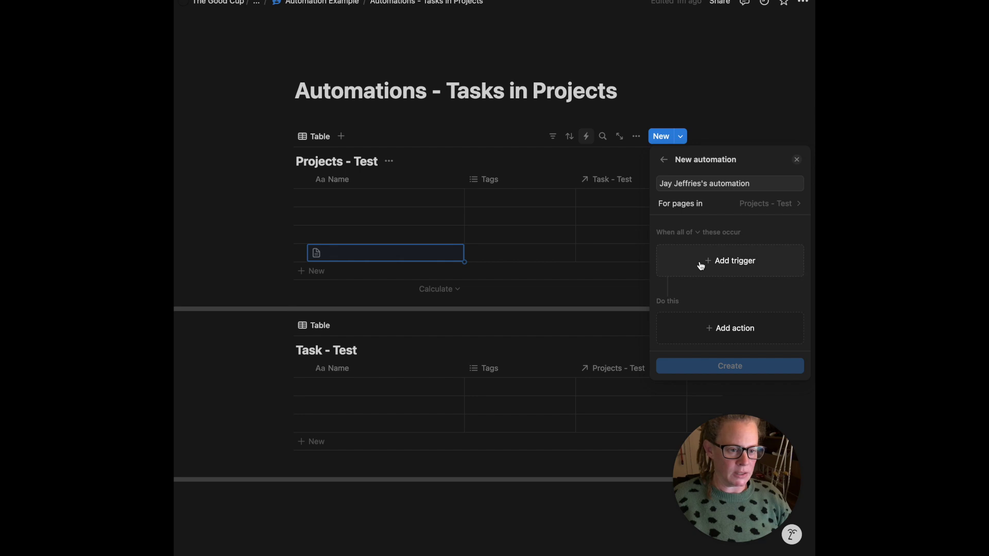
triple_click(702, 184)
type("New Clients")
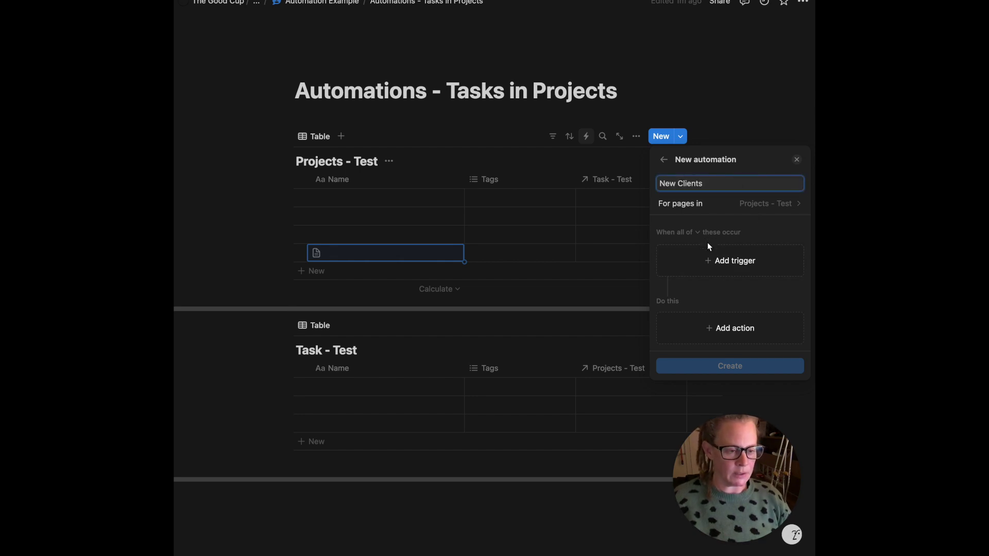
left_click(732, 263)
left_click(734, 264)
left_click(735, 264)
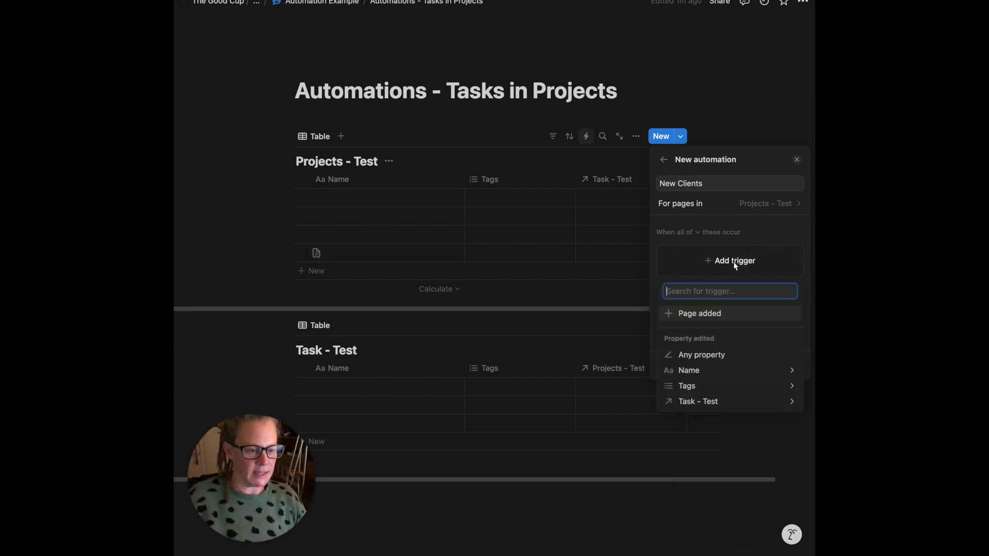
left_click(693, 316)
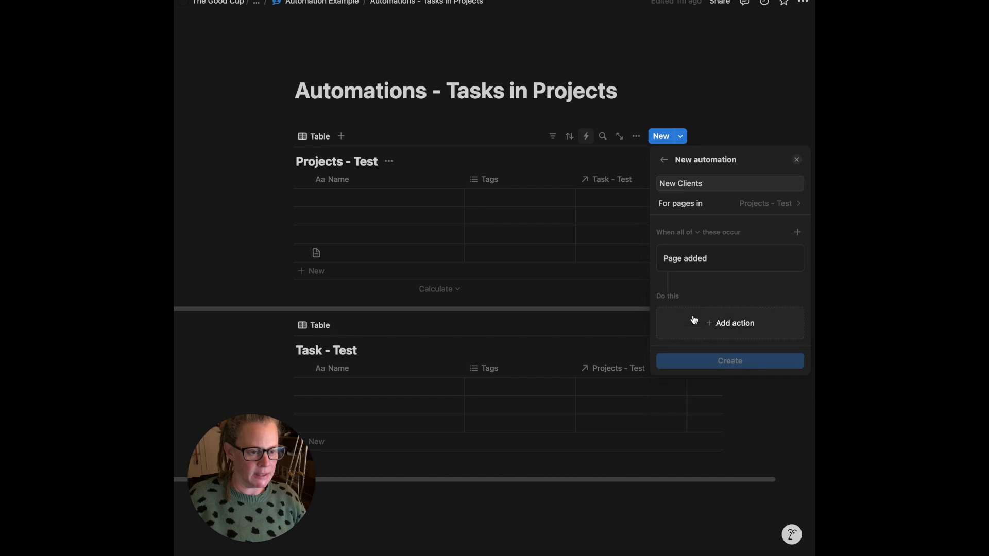
Step: Give the automation an action that adds a page named Call Client to Task - Test
left_click(728, 328)
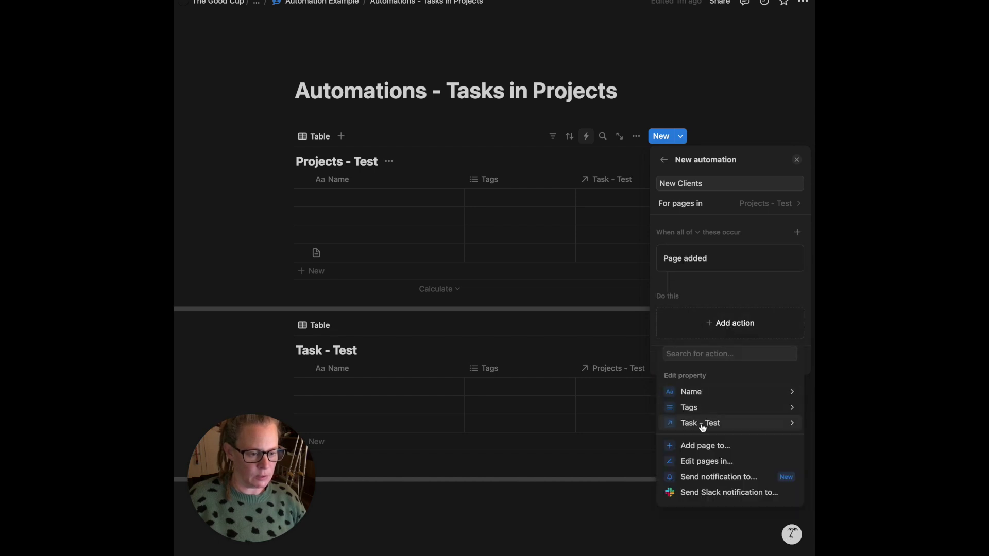
left_click(697, 447)
left_click(726, 324)
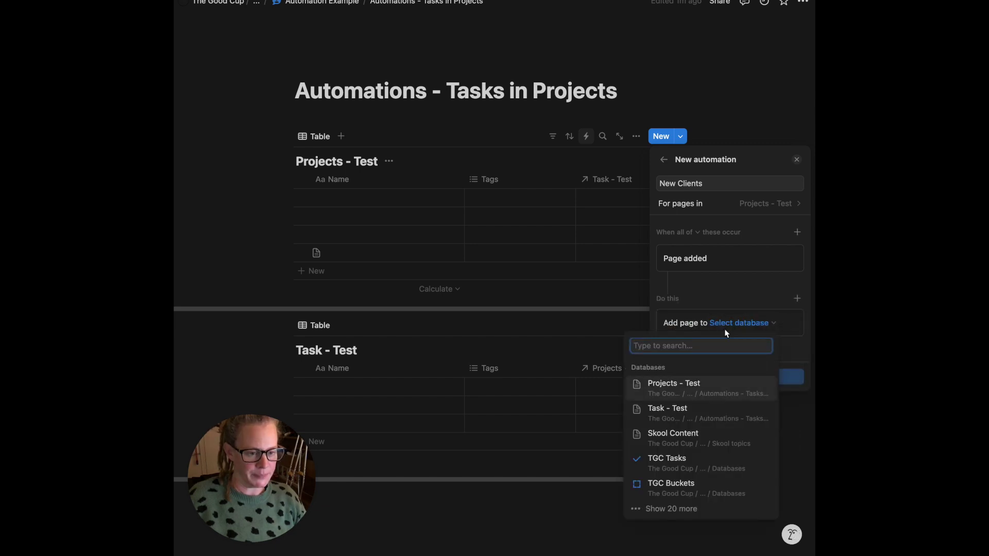
left_click(675, 413)
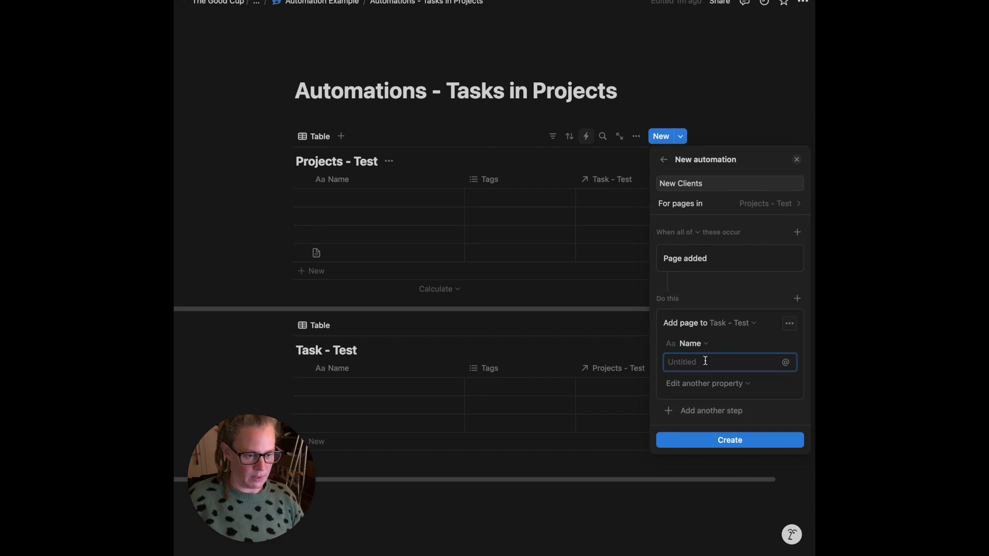
type("Call Client")
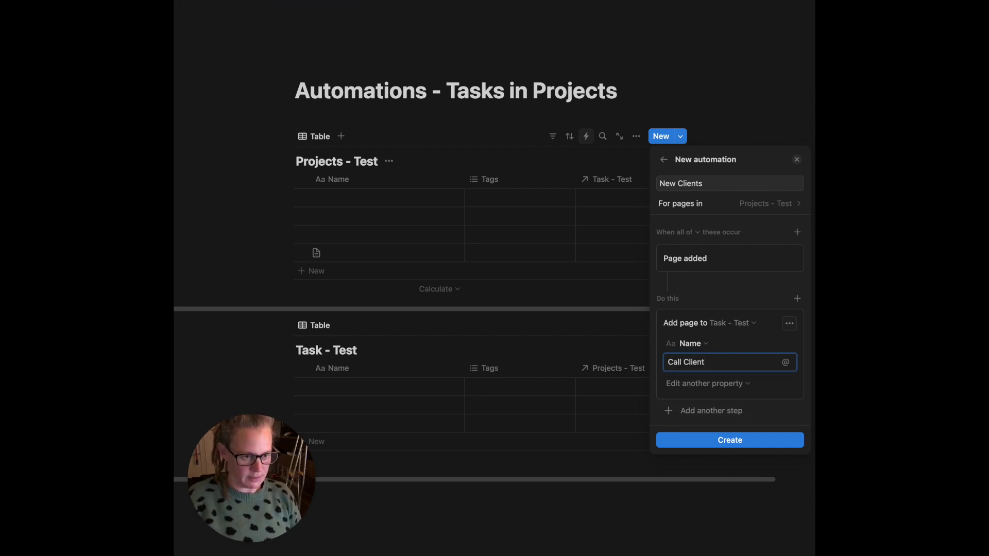
Step: Include the Tags property in the Call Client action, leaving its value unselected
left_click(715, 389)
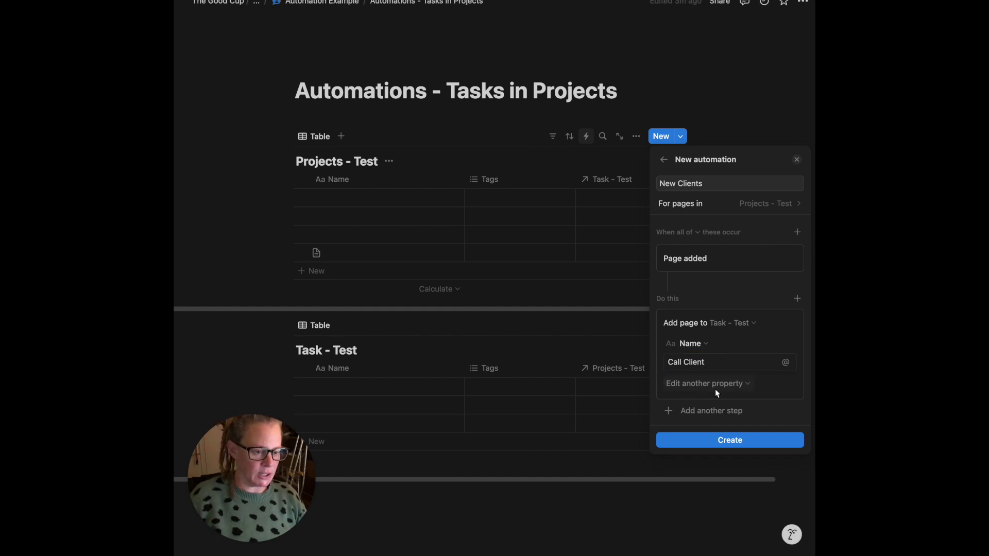
left_click(650, 431)
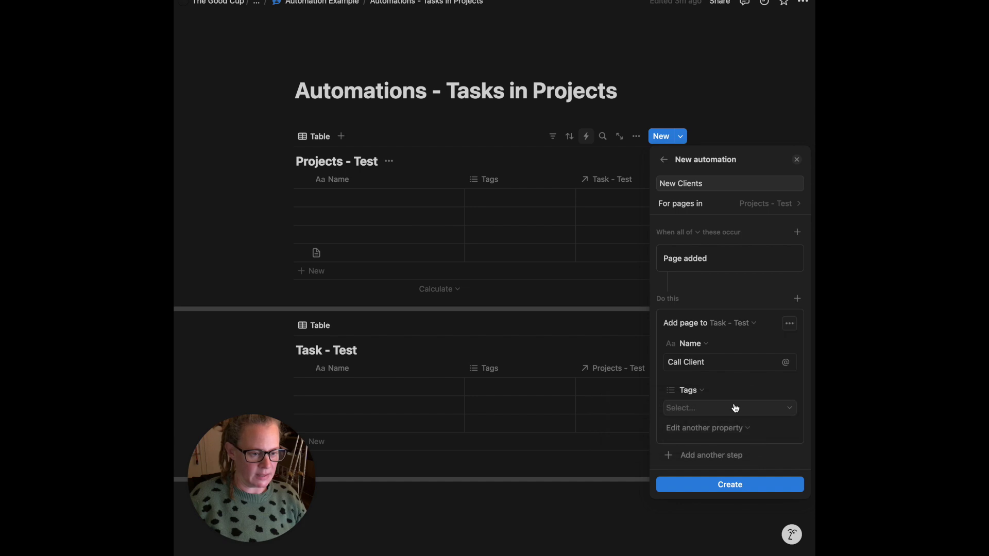
left_click(717, 411)
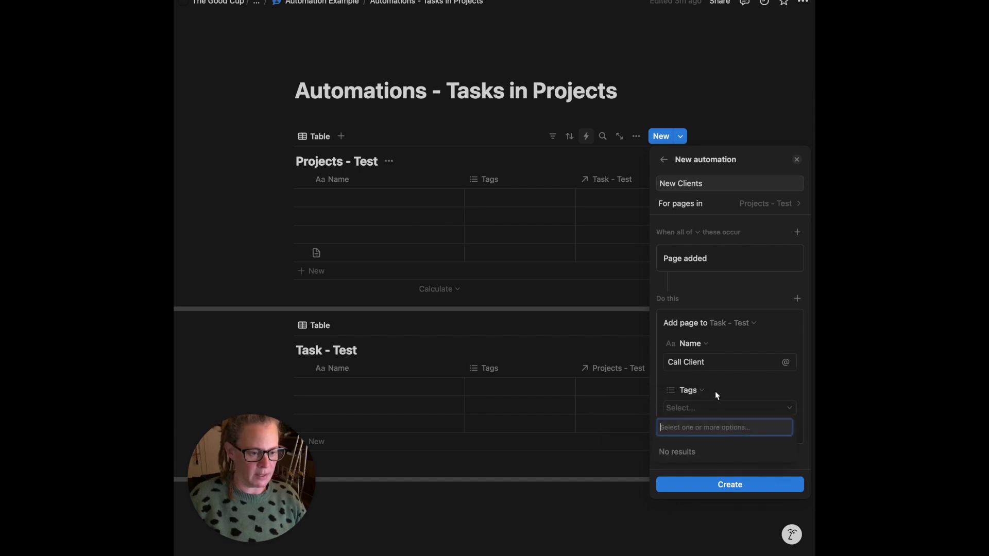
left_click(714, 391)
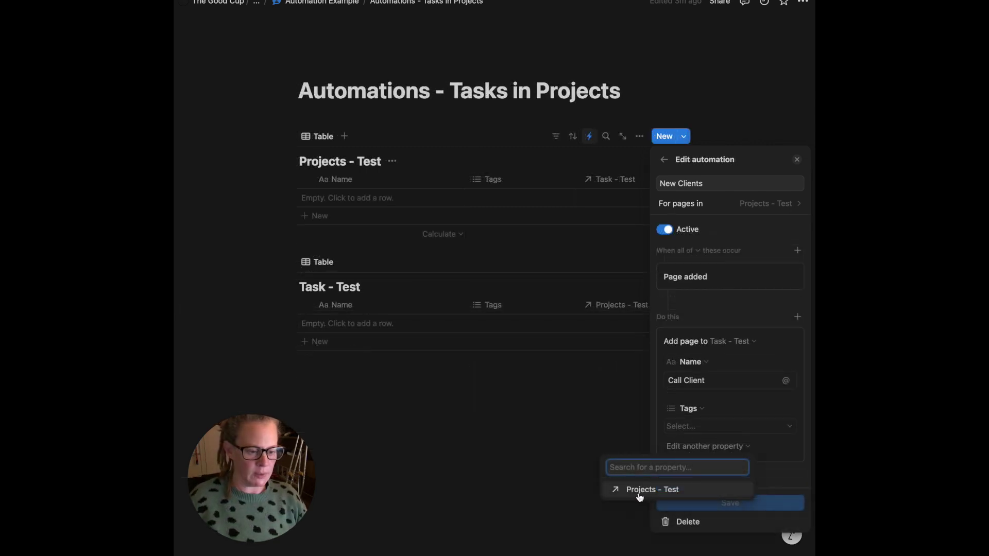
Step: Include the Projects - Test relation in the Call Client action and set it to This page
left_click(640, 490)
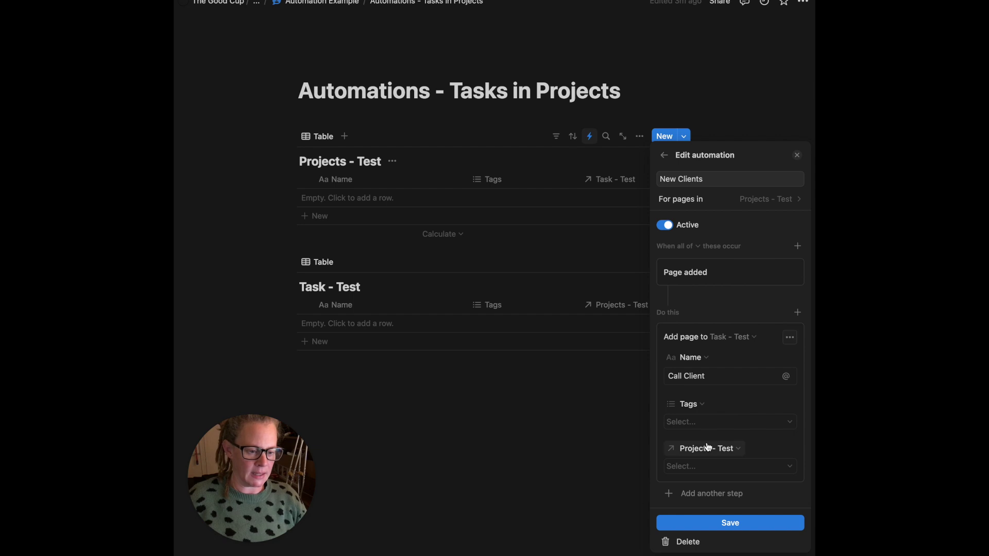
left_click(696, 471)
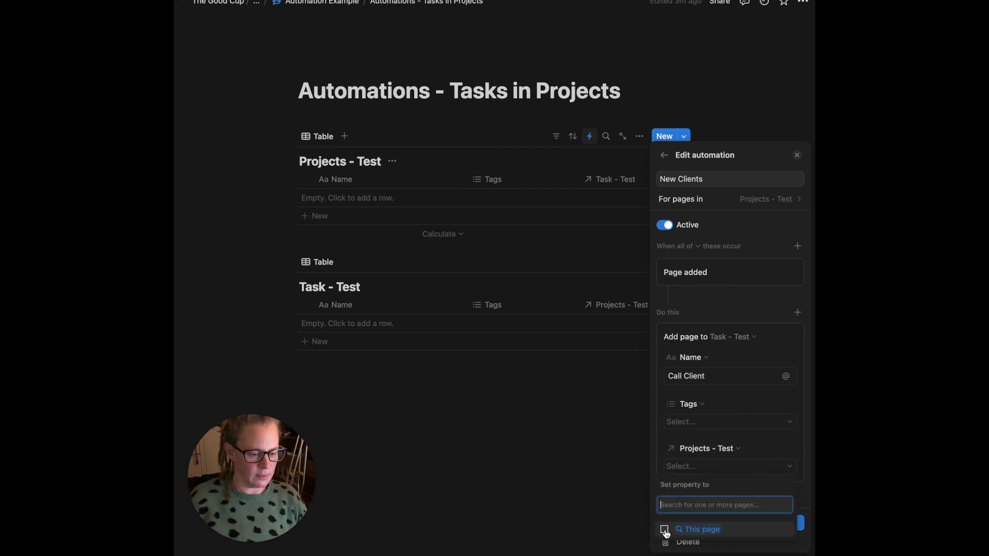
left_click(665, 530)
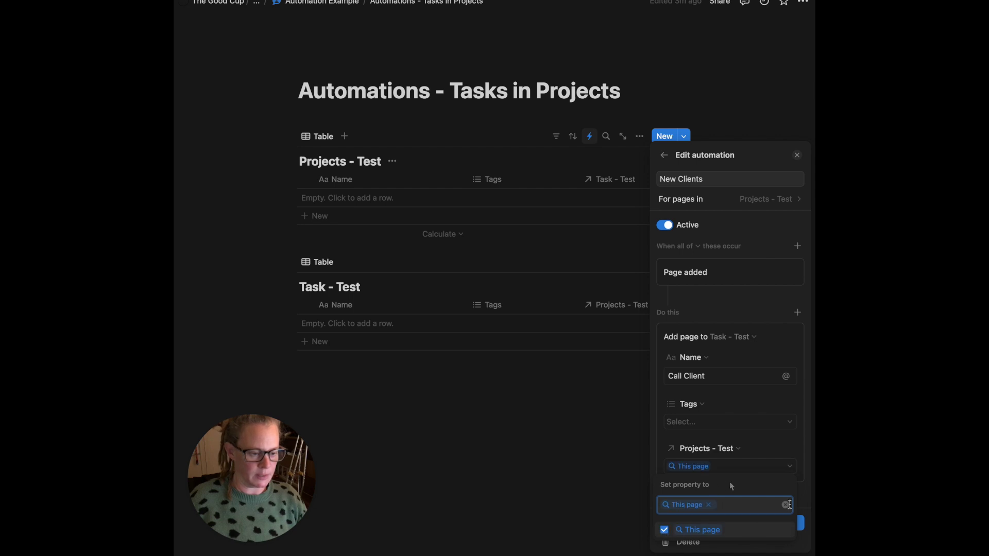
left_click(805, 497)
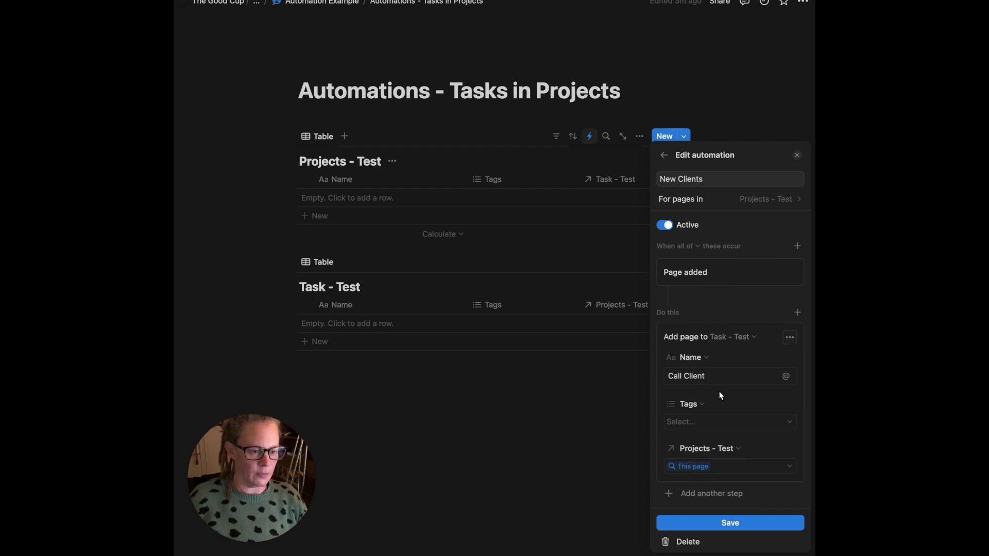
Step: Duplicate the Call Client action above itself, name the copy's page Send Email, and save the New Clients automation
left_click(791, 339)
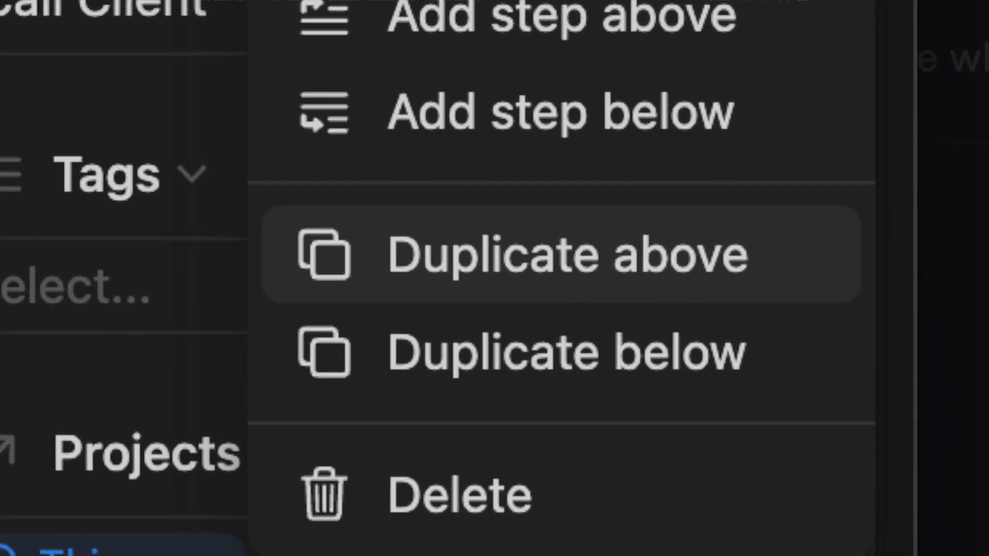
left_click(566, 278)
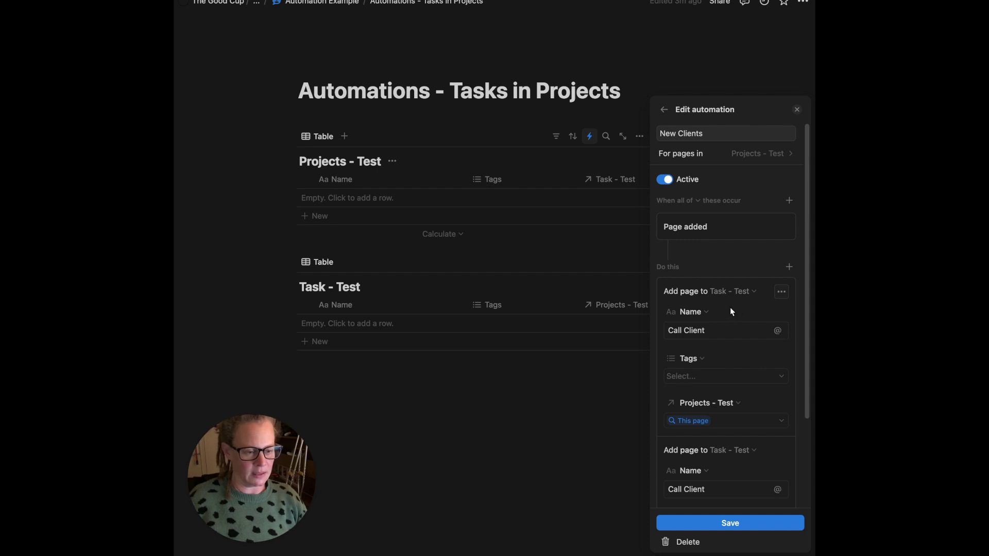
left_click(726, 331)
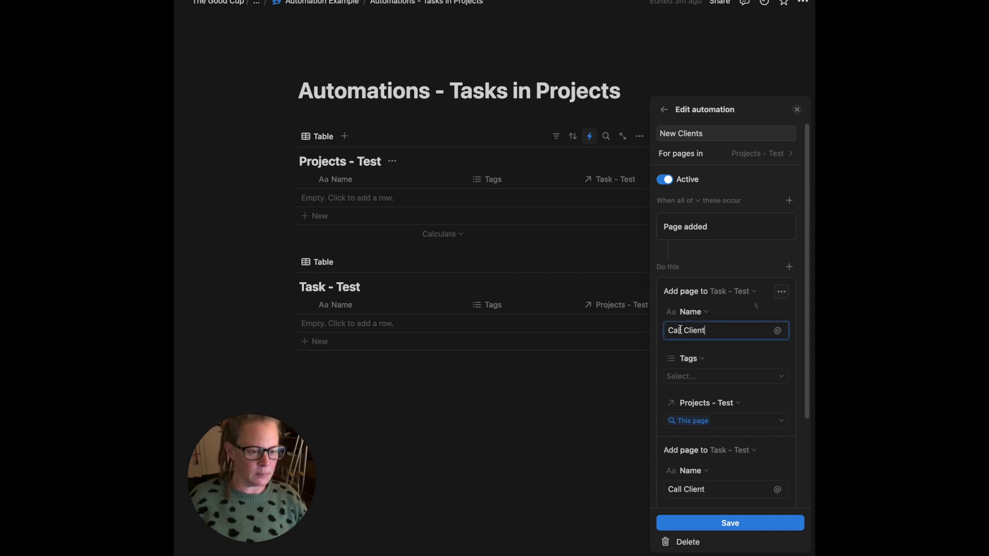
scroll(704, 361, "down", 1)
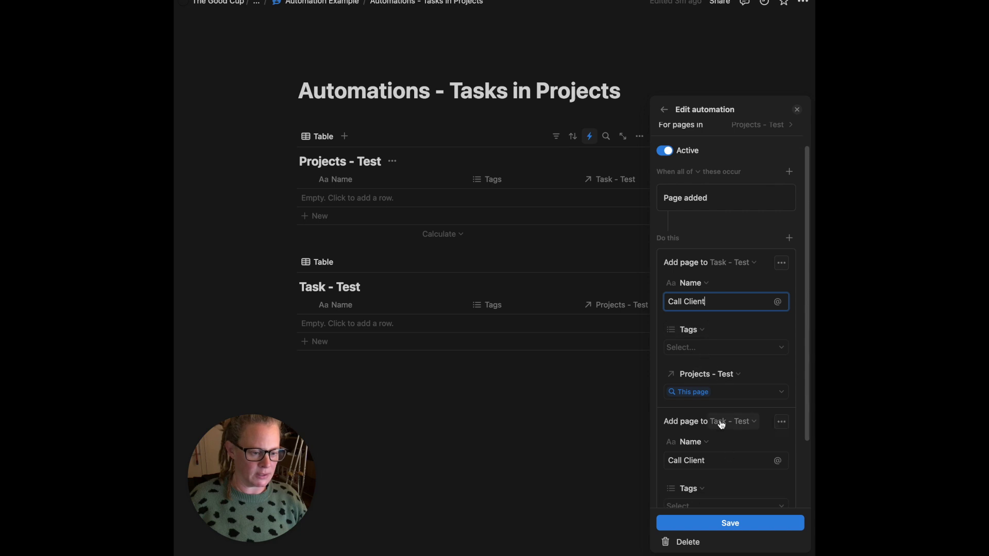
scroll(695, 391, "up", 1)
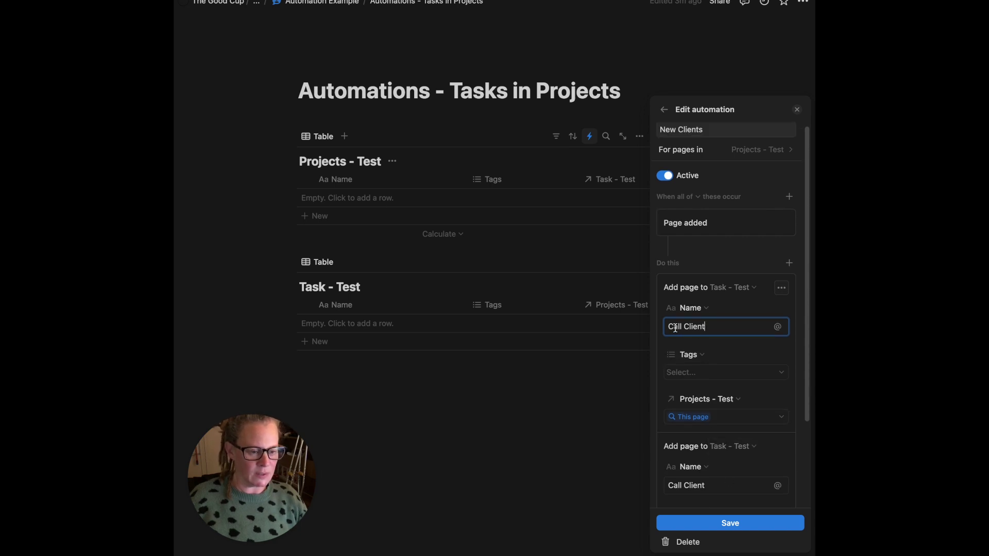
left_click_drag(668, 326, 737, 328)
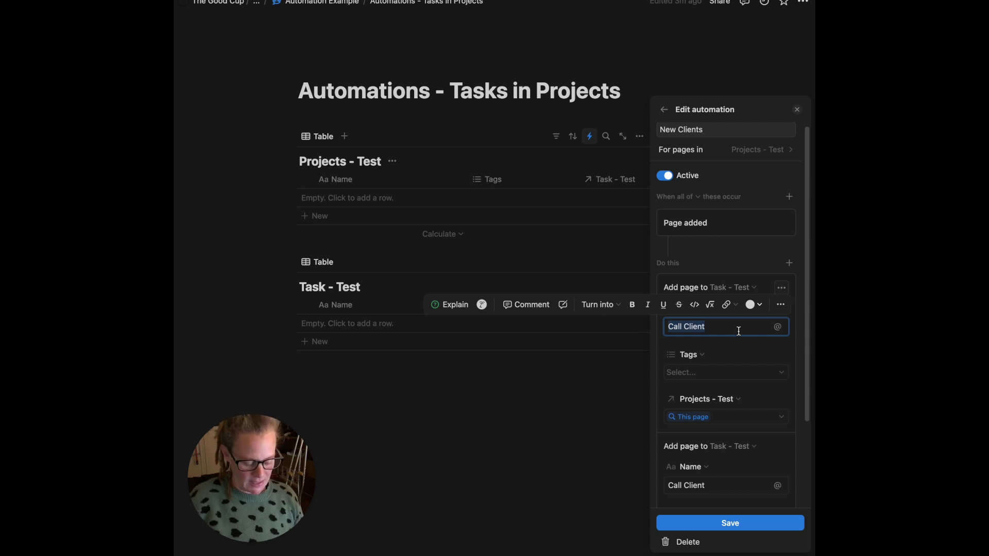
type("Send Email")
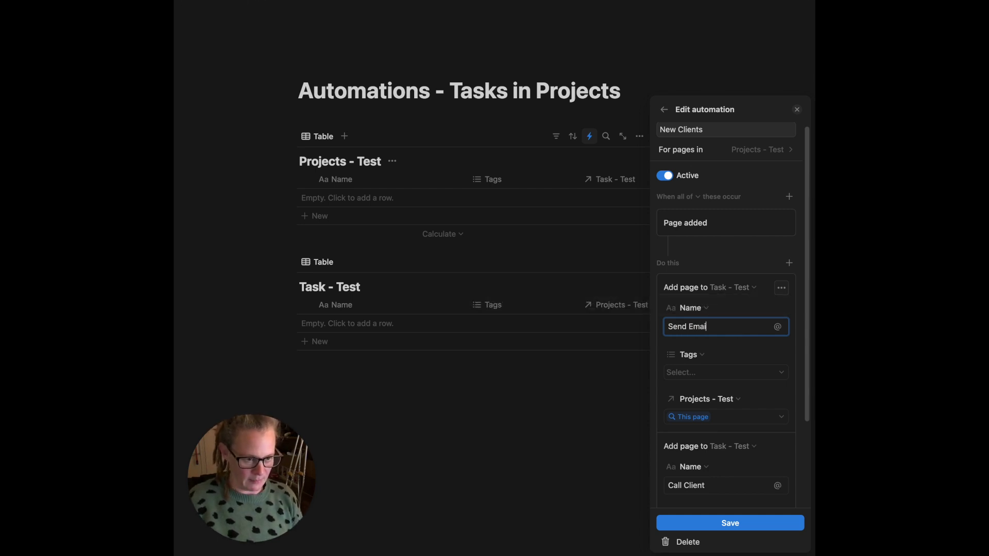
scroll(746, 454, "down", 3)
left_click(730, 523)
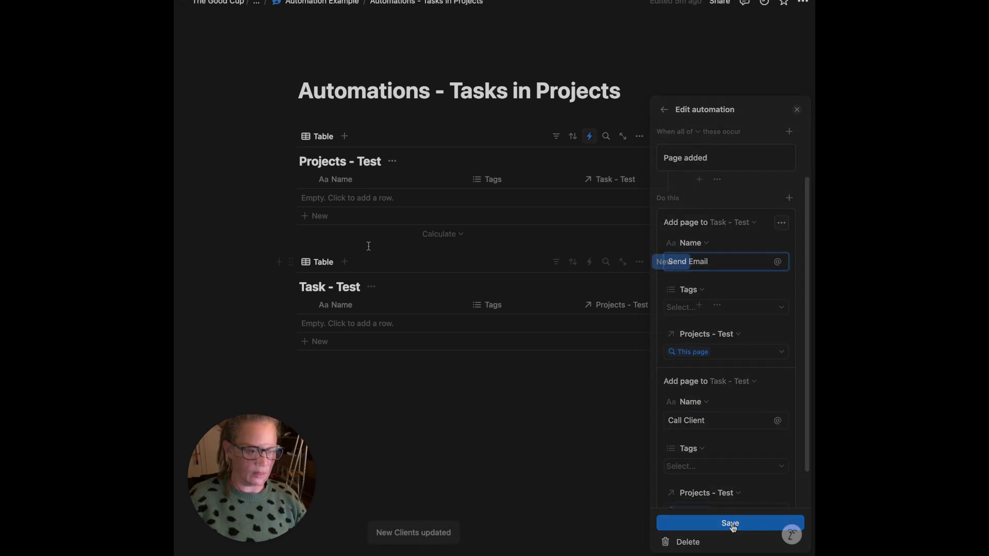
Step: Add a page named New Project to the Projects - Test database and open it
left_click(320, 216)
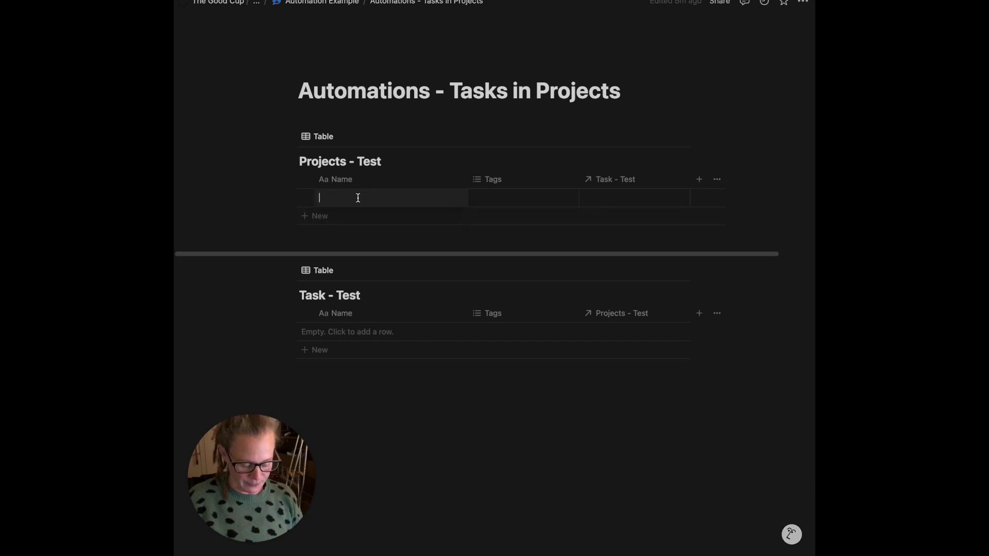
type("New Project")
key("Escape")
left_click(444, 197)
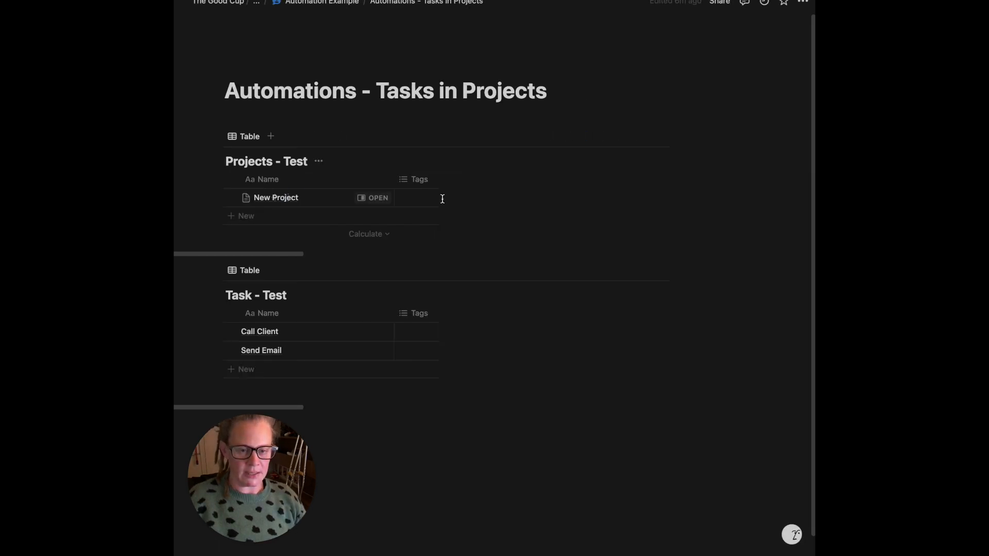